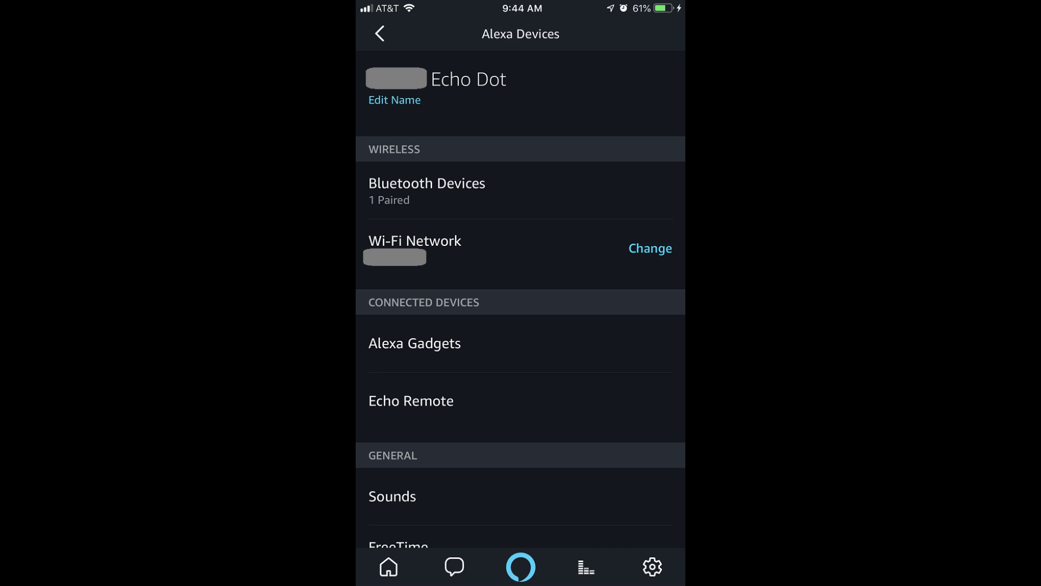
{"action": "scroll", "coordinate": [521, 325], "scroll_direction": "down", "scroll_amount": 5}
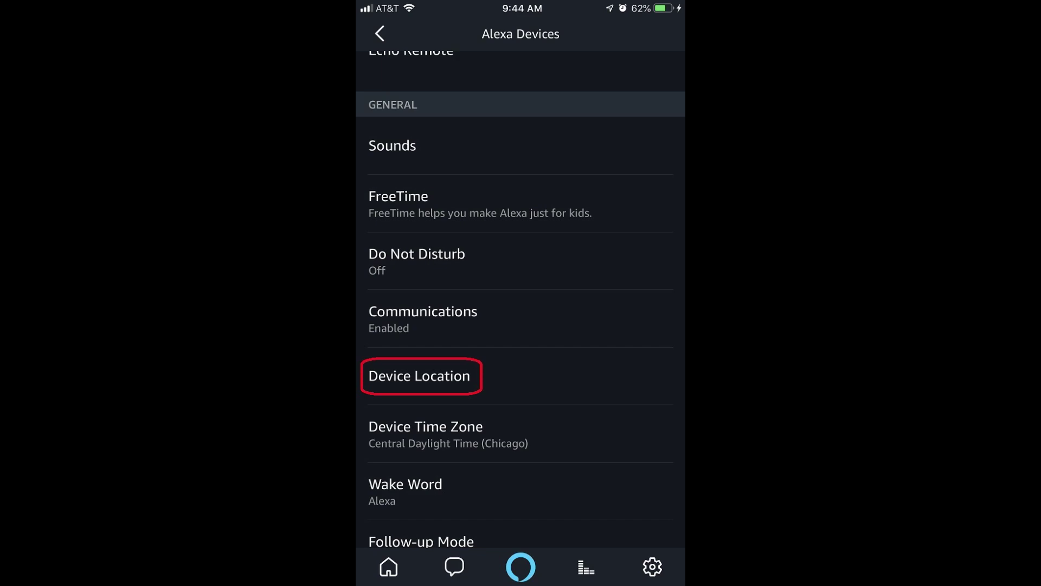
{"action": "left_click", "coordinate": [419, 375]}
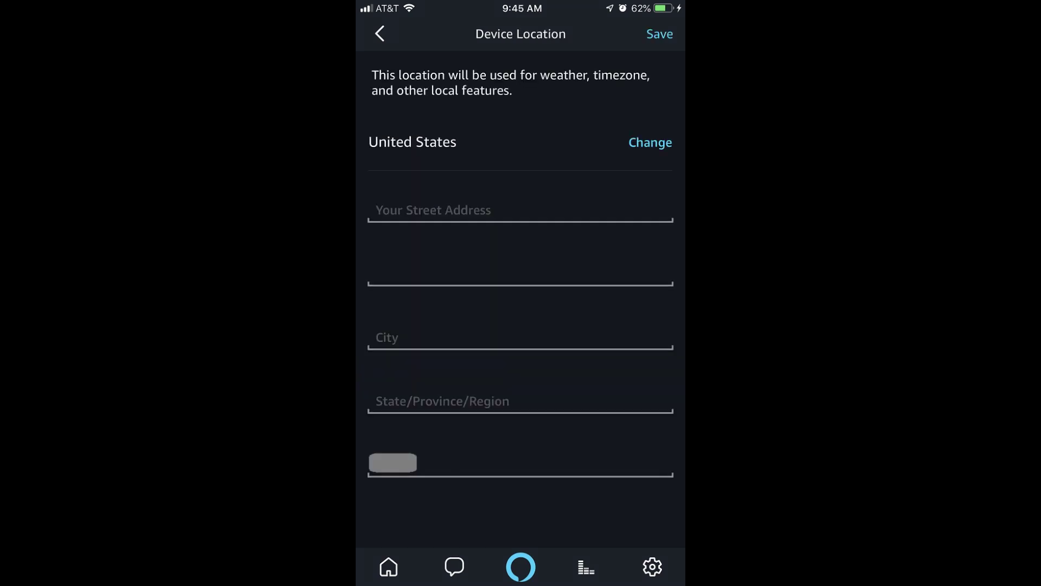